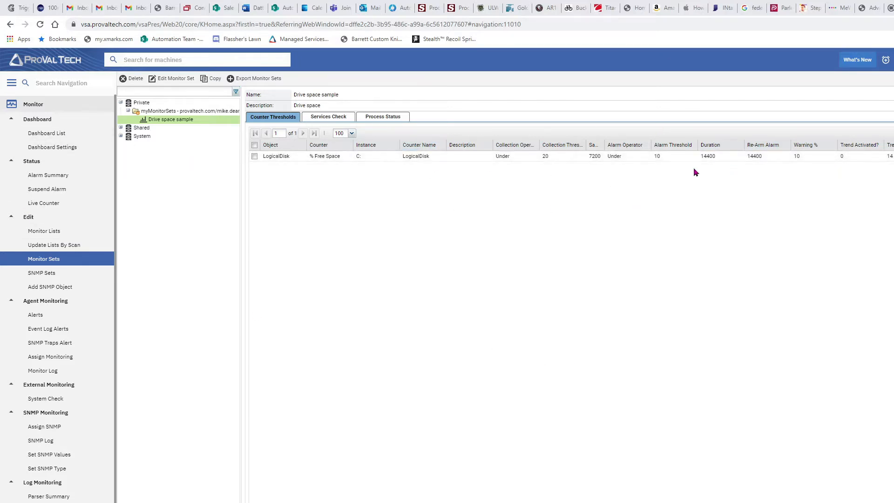
Step: Display the details of the private agent procedure "Post alarm drive space"
click(31, 106)
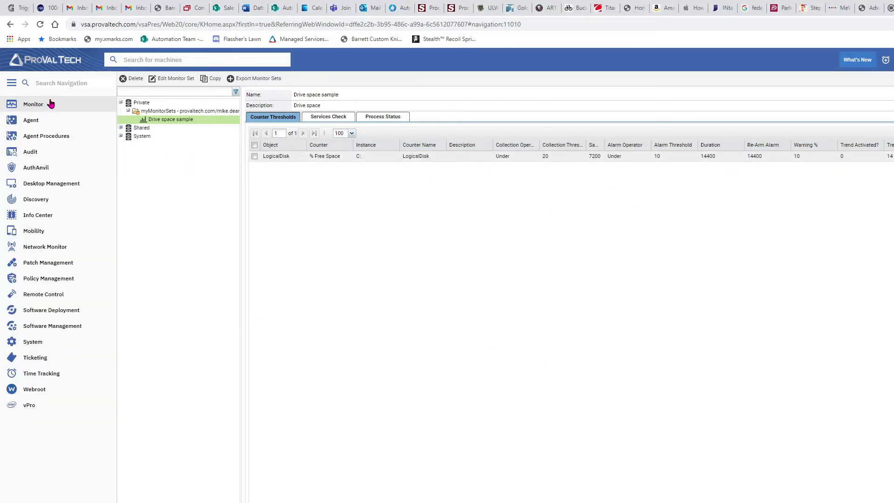
click(67, 141)
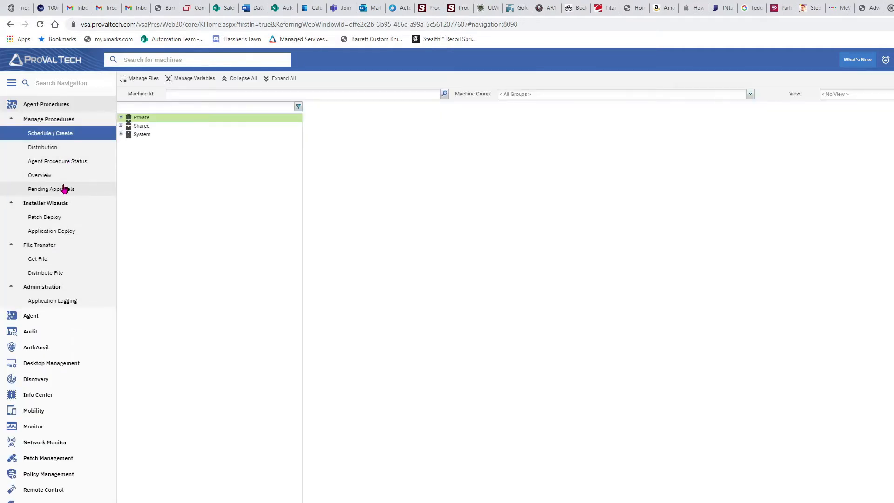
click(128, 126)
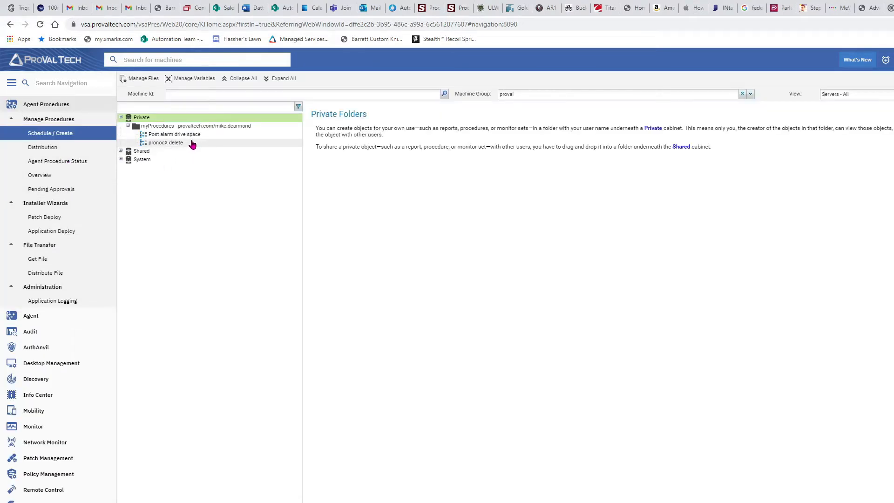
click(177, 135)
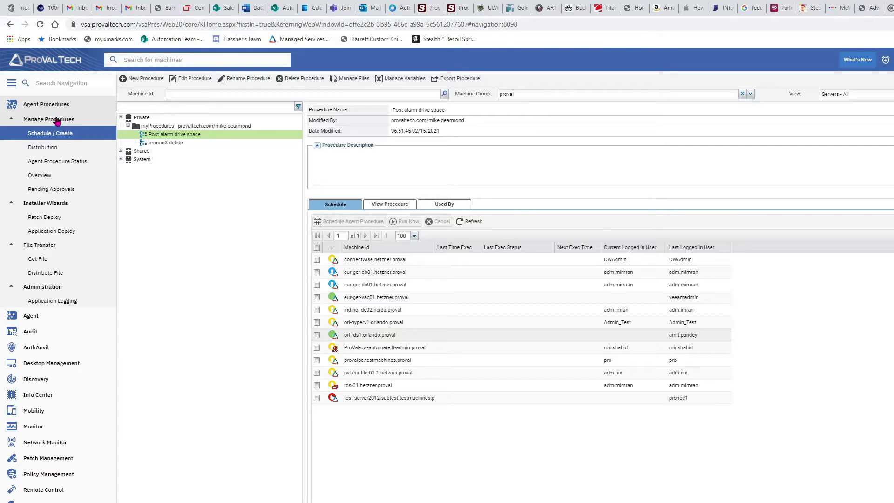
Step: Go to the monitor sets and display the counter thresholds of the private set "Drive space sample"
click(63, 106)
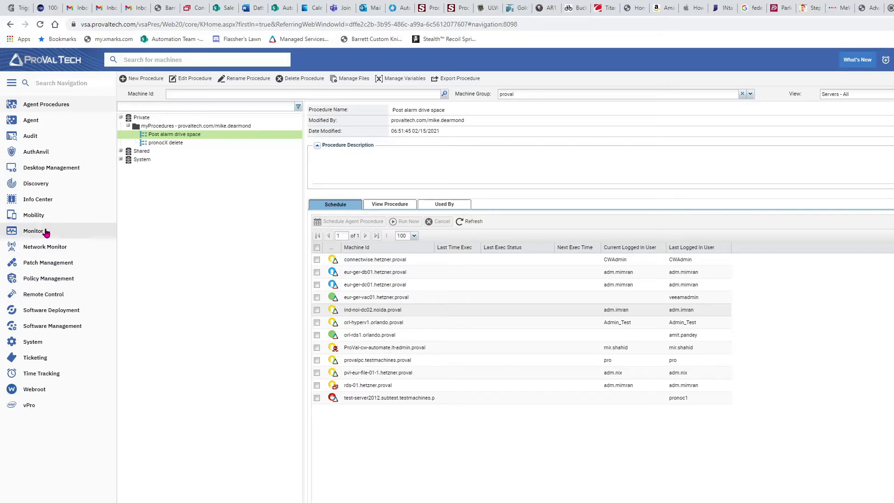
click(45, 231)
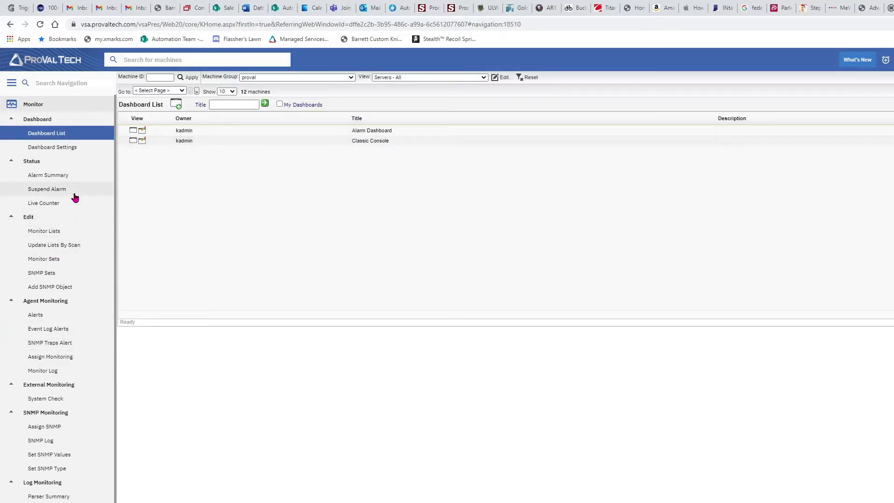
click(73, 264)
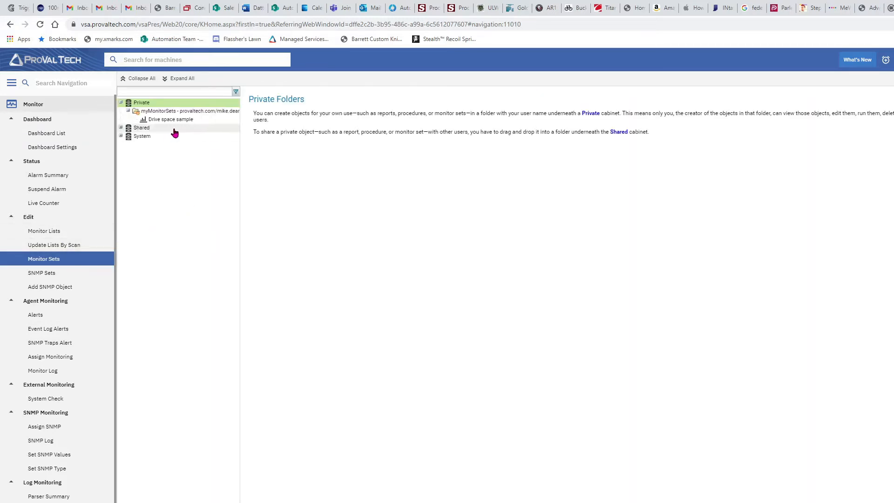
click(174, 120)
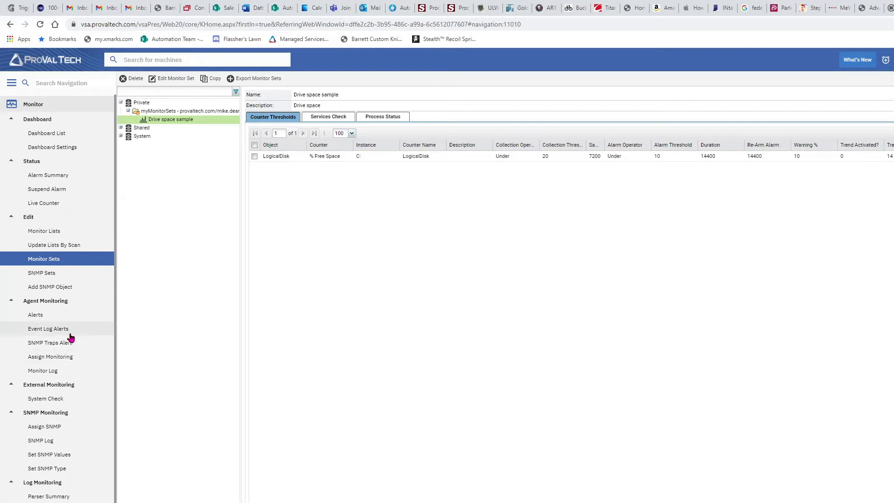
Step: In Assign Monitoring, select machine ind-noi-dc02.noida.proval and choose the monitor set "Disk Time Performance (ID:1368)"
click(78, 361)
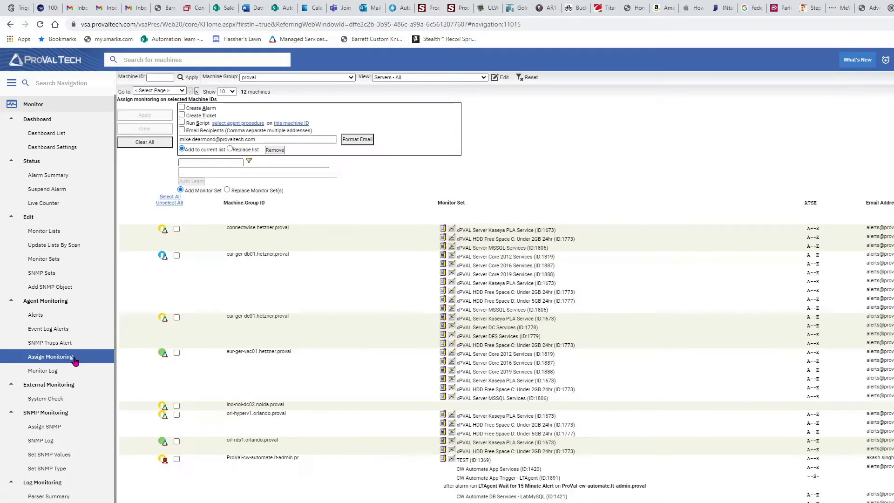
click(177, 406)
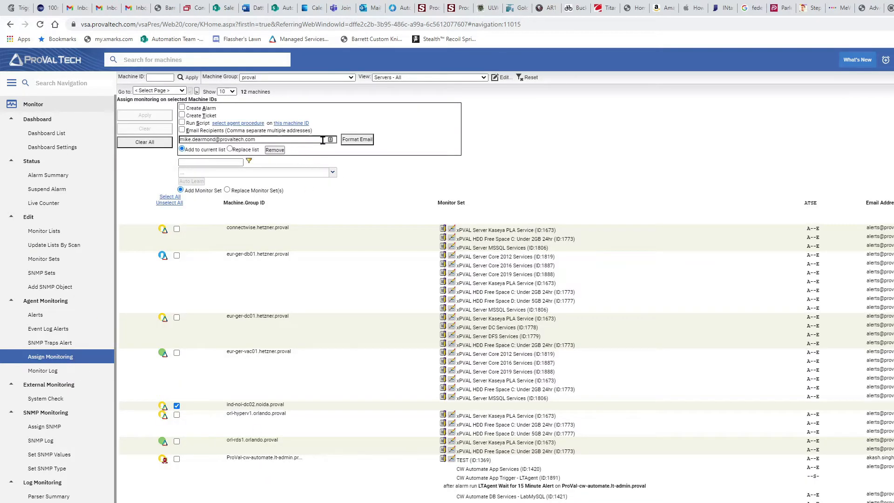
click(332, 173)
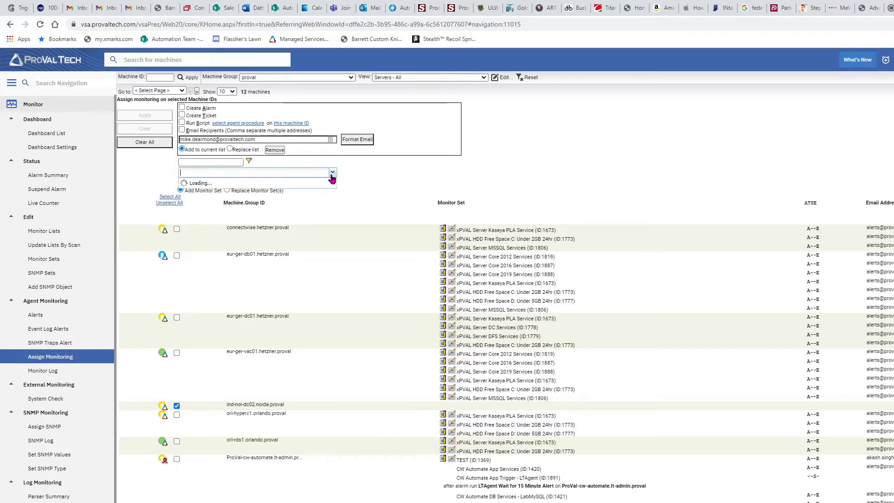
scroll(293, 135, down, 10)
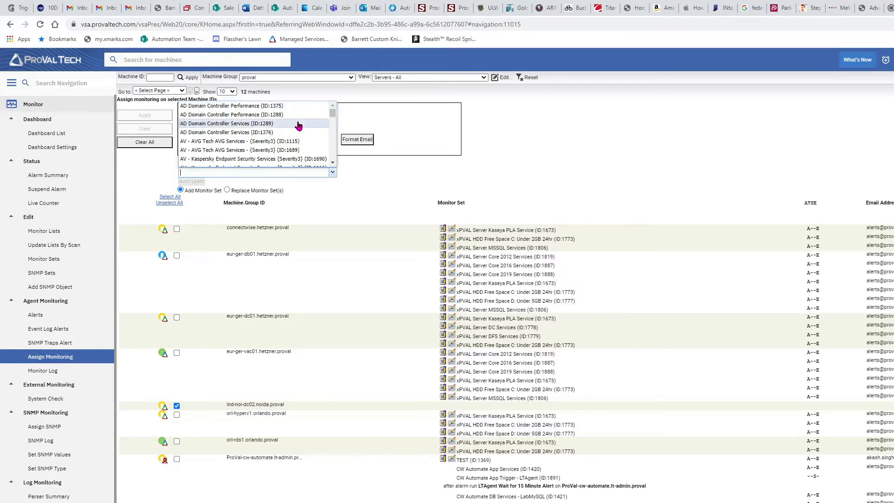
scroll(293, 142, down, 10)
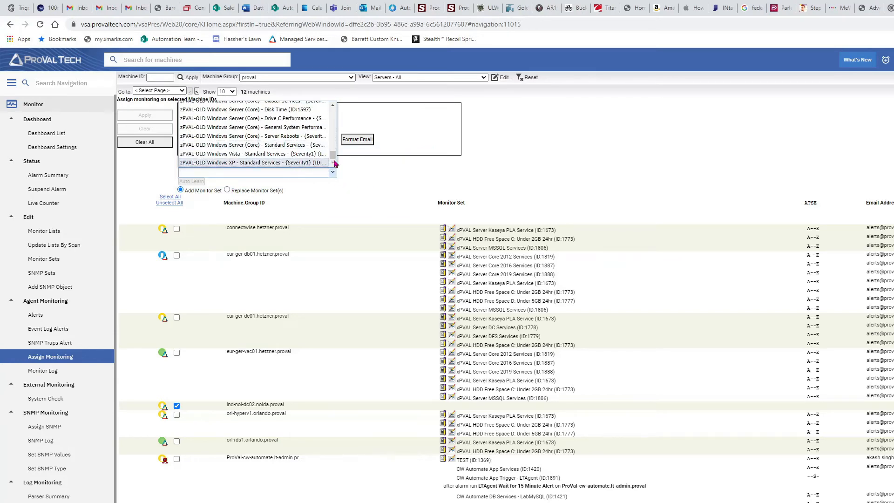
drag(334, 155, 336, 110)
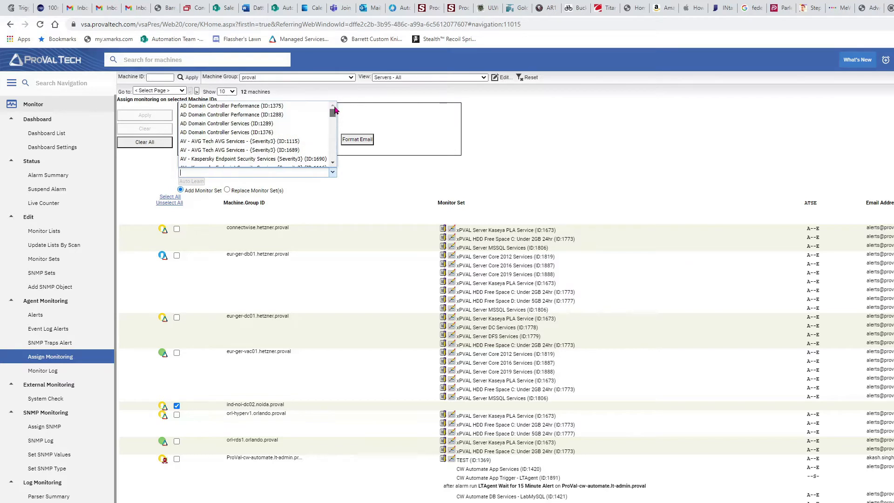
click(511, 135)
click(212, 162)
click(221, 172)
text(drive)
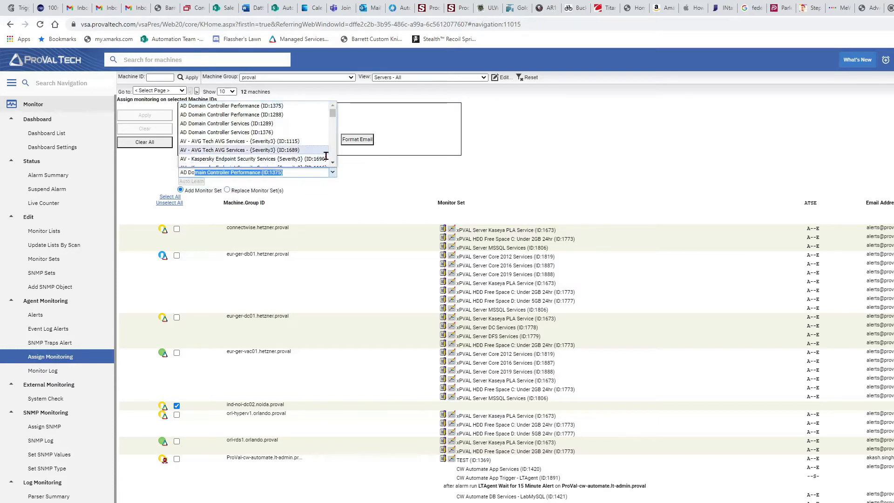
scroll(323, 153, down, 8)
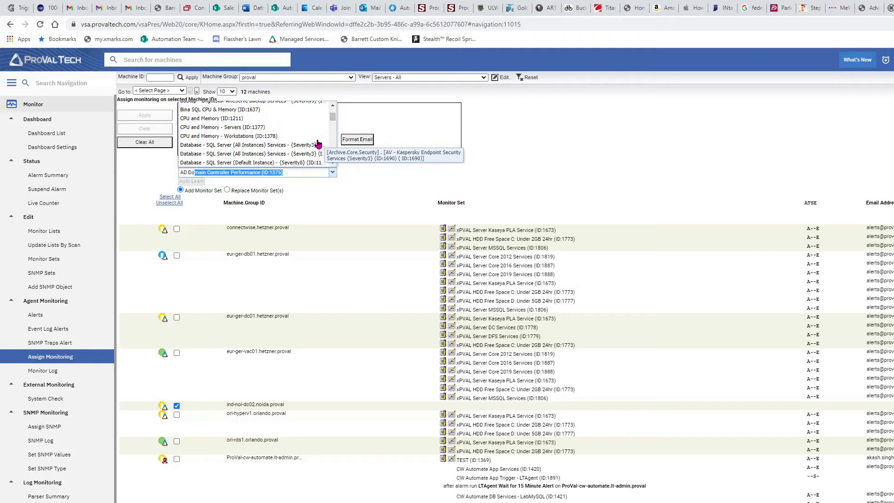
scroll(319, 144, down, 5)
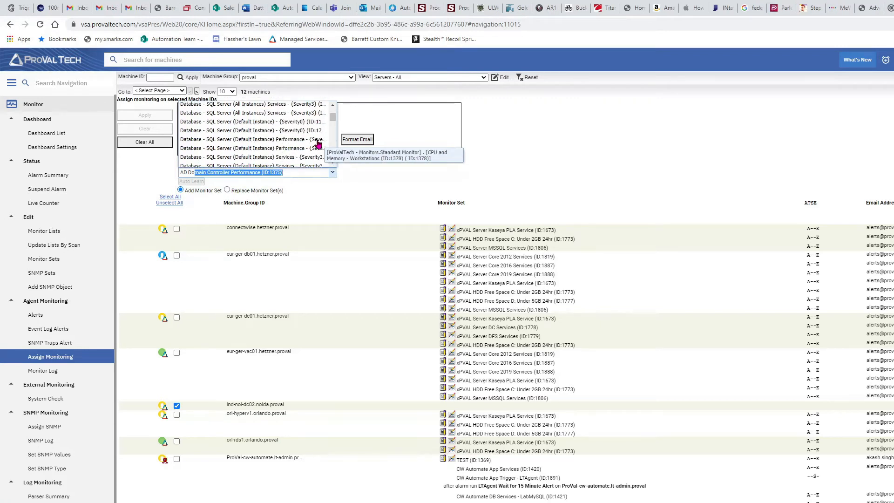
scroll(318, 144, down, 1)
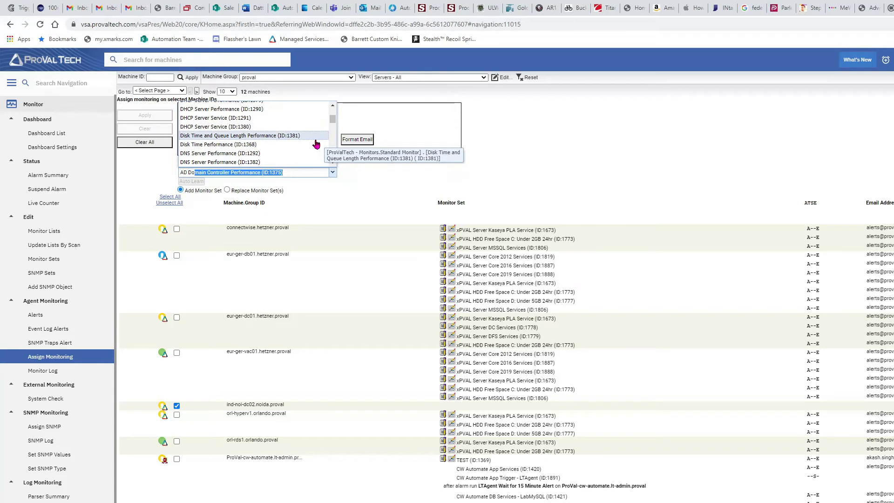
click(294, 145)
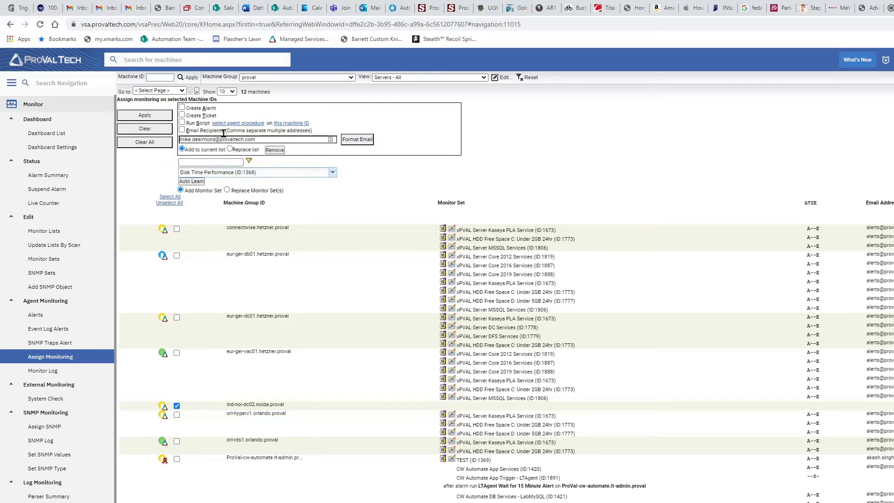
Step: Set the monitoring assignment to run the agent procedure "Post alarm drive space" as its alarm script
click(244, 123)
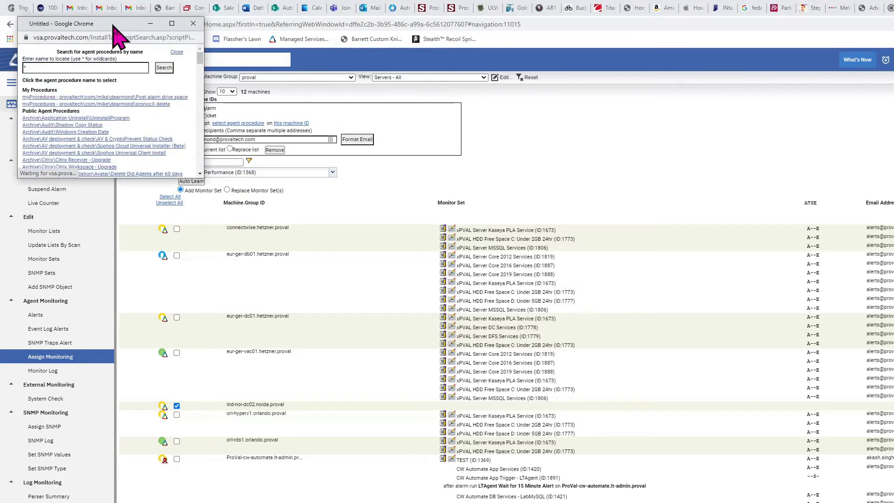
drag(106, 18, 482, 155)
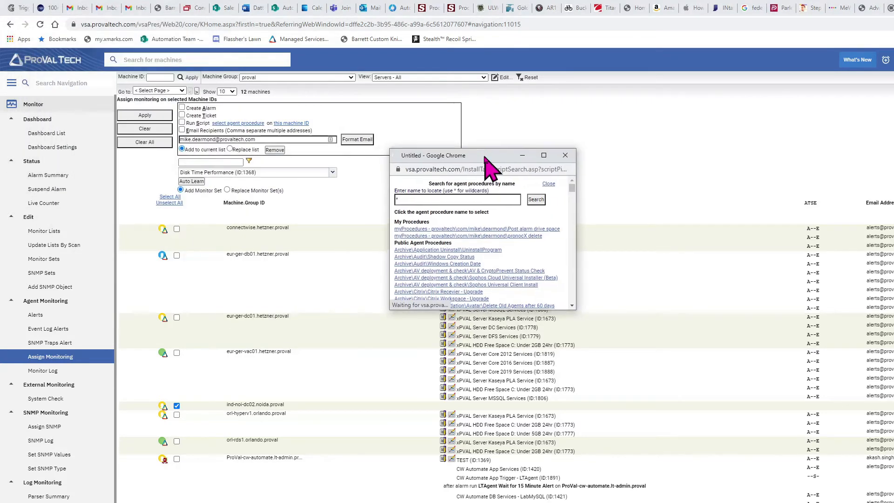
click(512, 229)
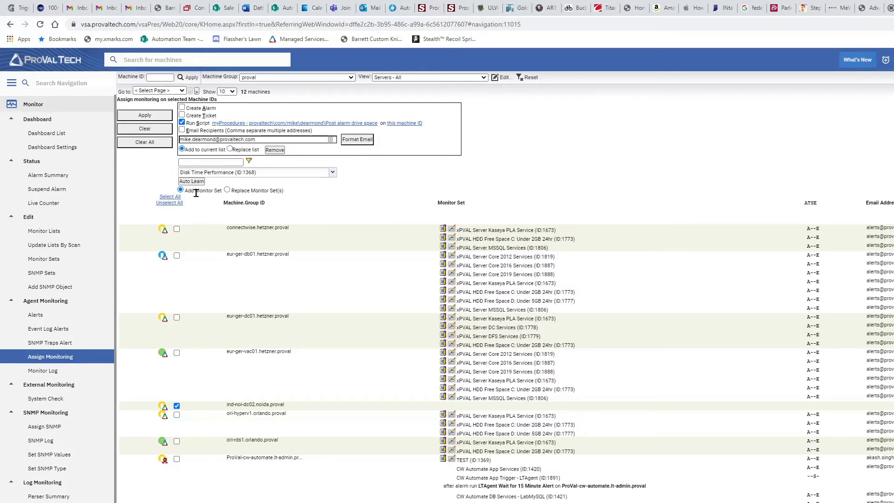
Step: Return to the agent procedure "Post alarm drive space" and bring up its script in the Procedure Editor
click(52, 108)
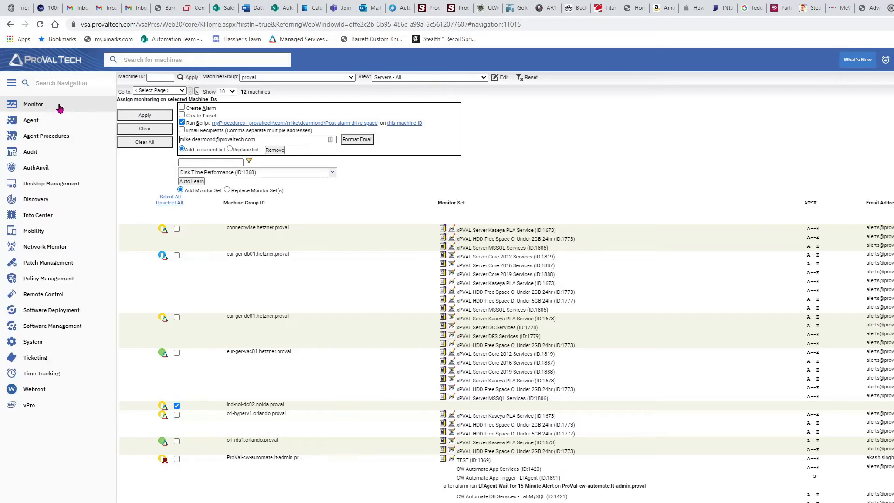
click(72, 140)
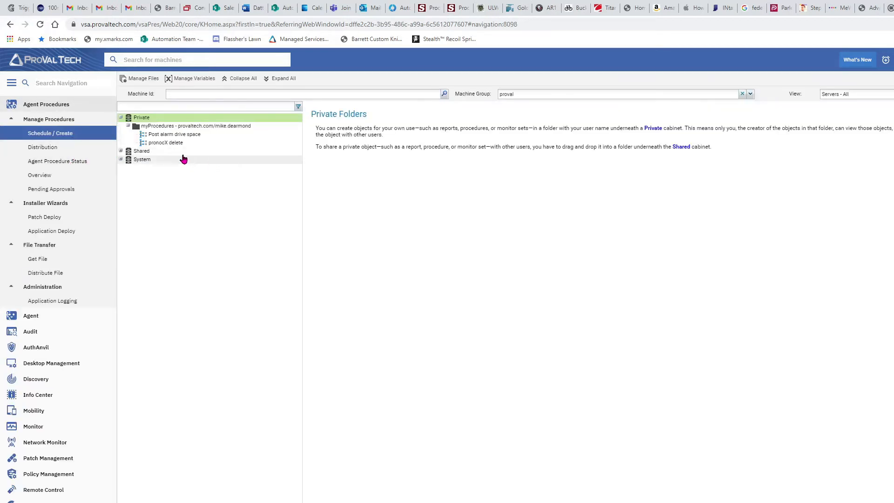
click(198, 136)
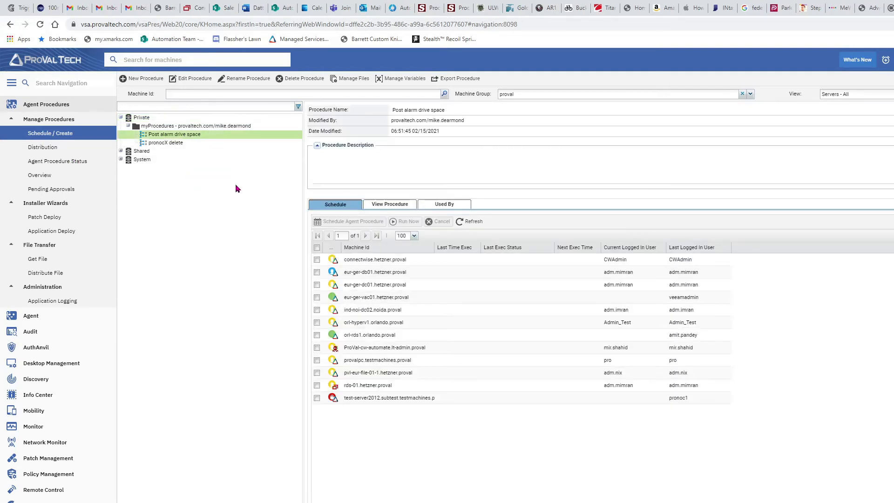
key(ctrl+Tab)
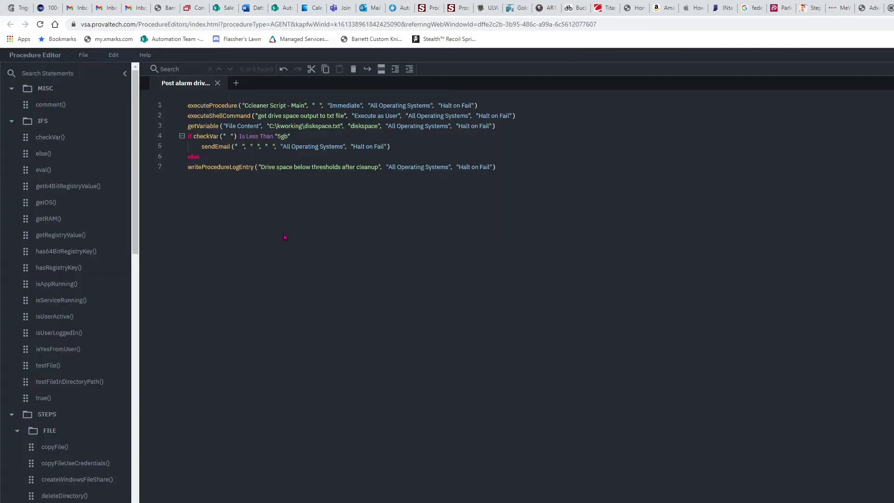
Step: Examine the script line by line, from the CCleaner cleanup and drive space check through the email and procedure log entry
click(521, 106)
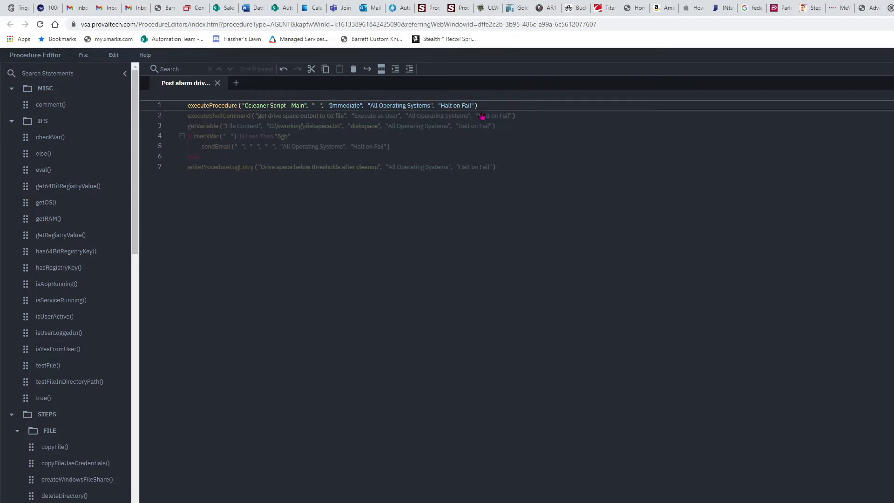
click(546, 116)
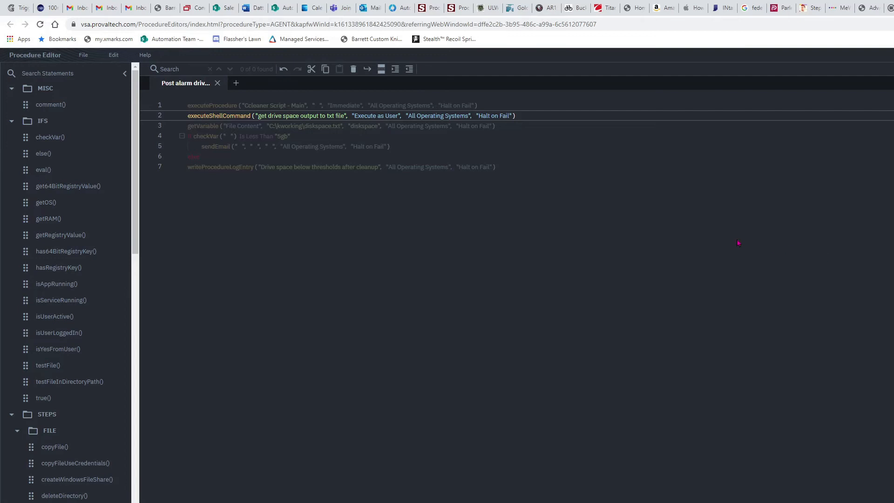
click(501, 129)
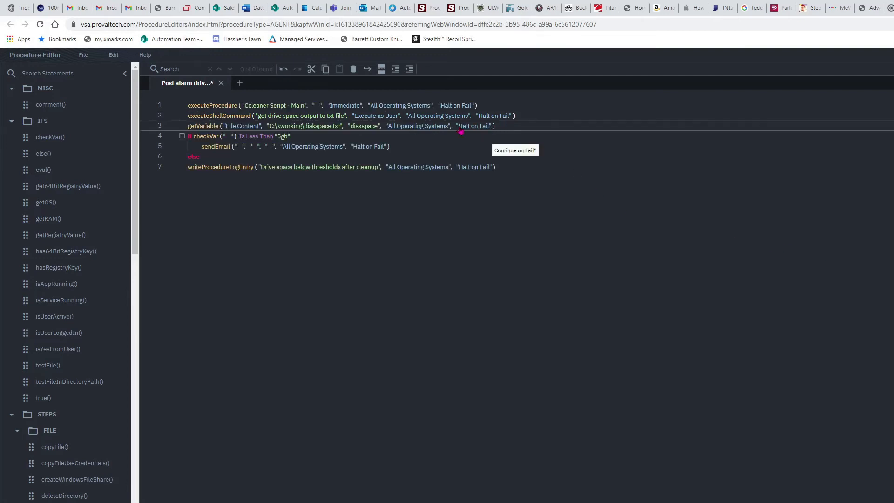
click(510, 126)
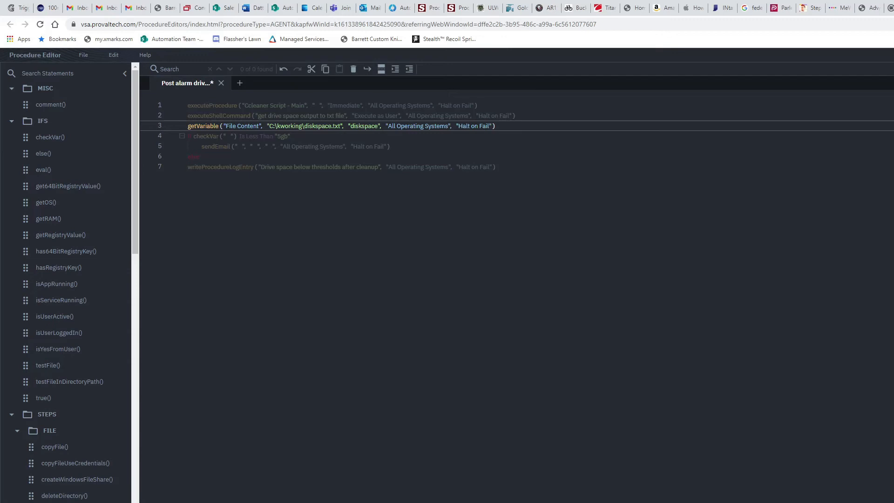
click(318, 136)
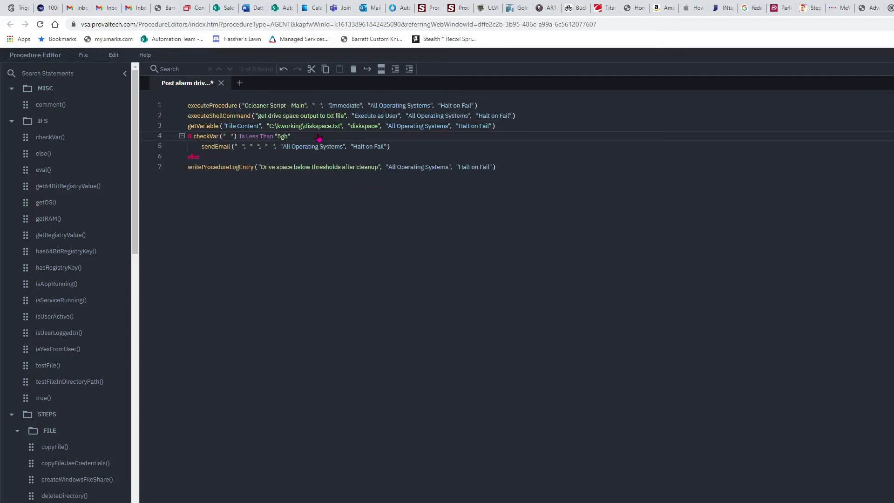
click(319, 138)
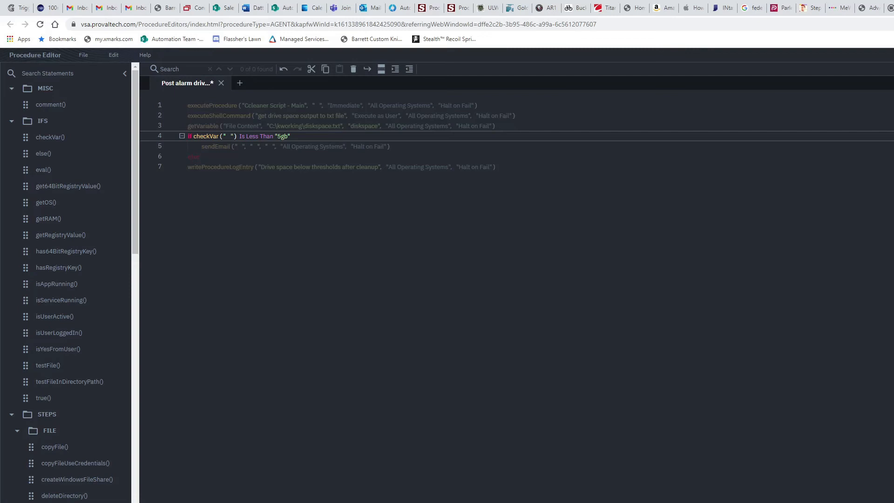
click(346, 146)
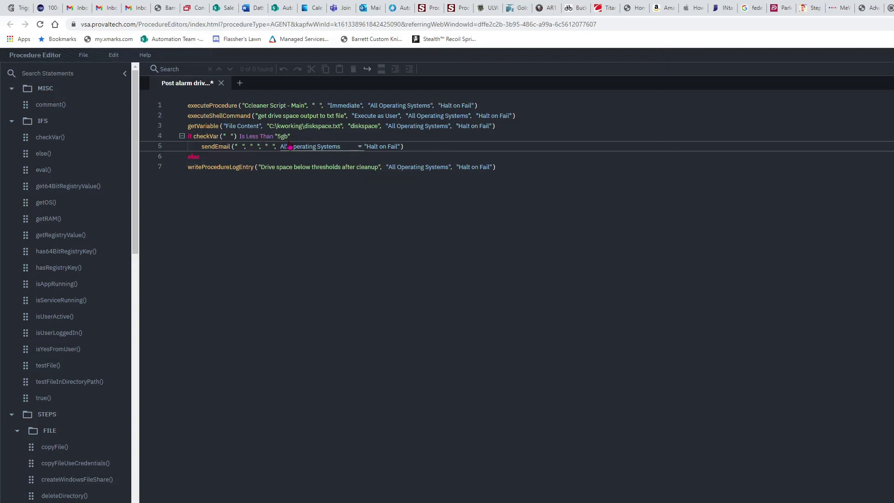
click(523, 176)
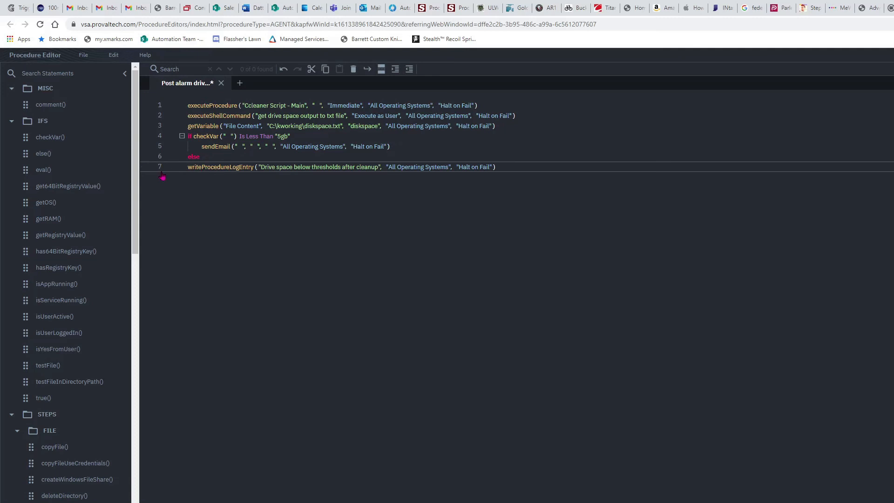
click(615, 169)
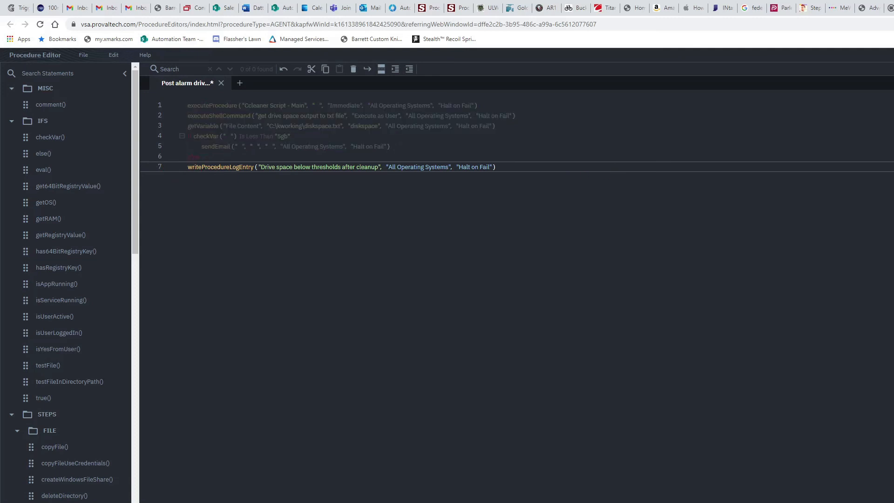